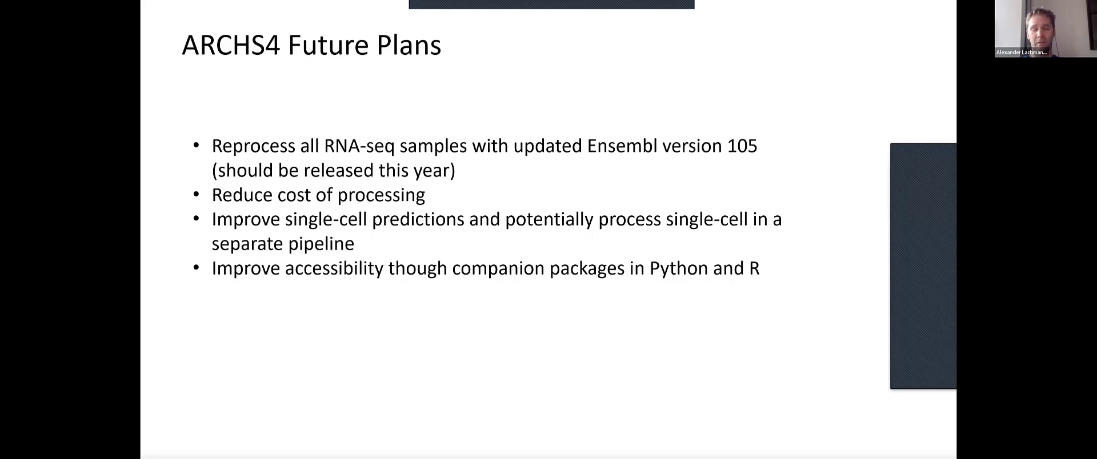
- Exit the slide show, leaving the ARCHS4 deck open on the 'ARCHS4 Future Plans' slide
key(Escape)
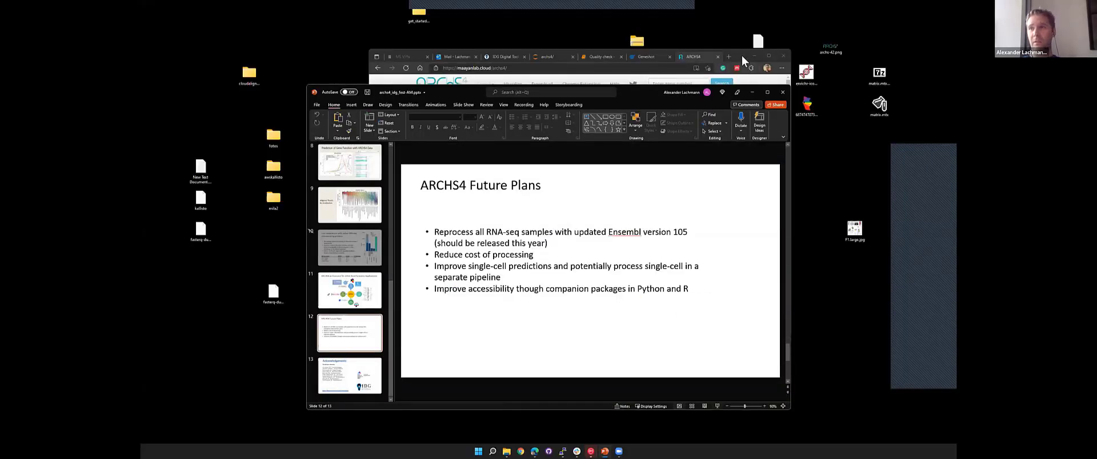
- Bring the ARCHS4 browser window to the front and enlarge it to show more page
click(741, 56)
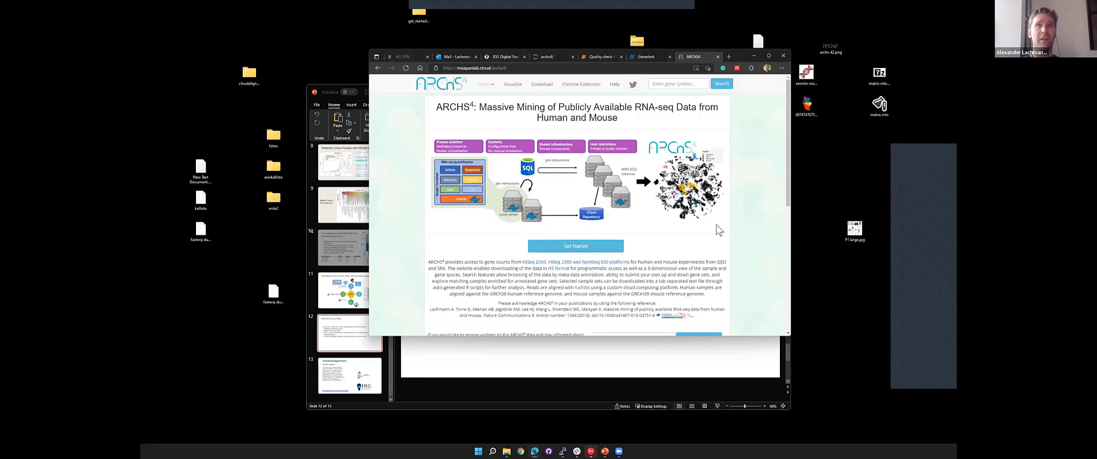
double_click(749, 337)
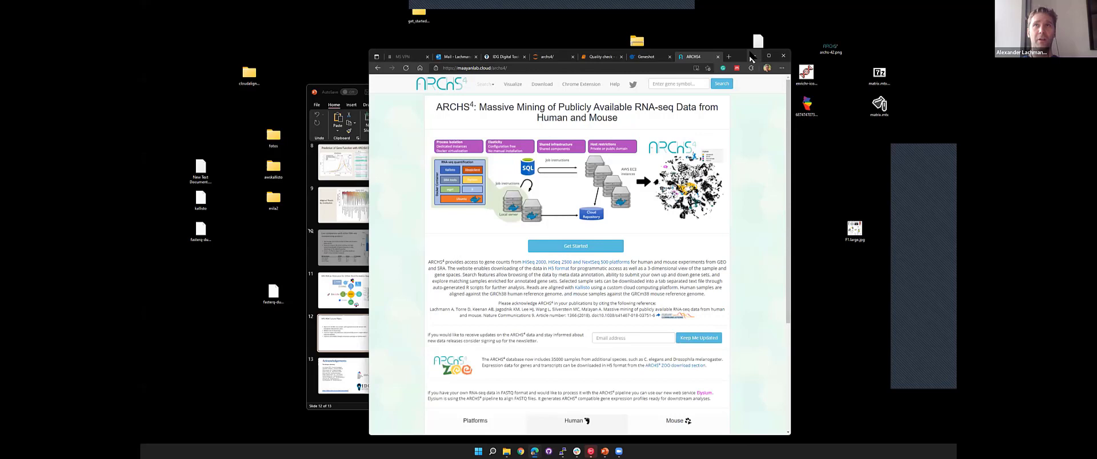
drag(735, 36, 735, 20)
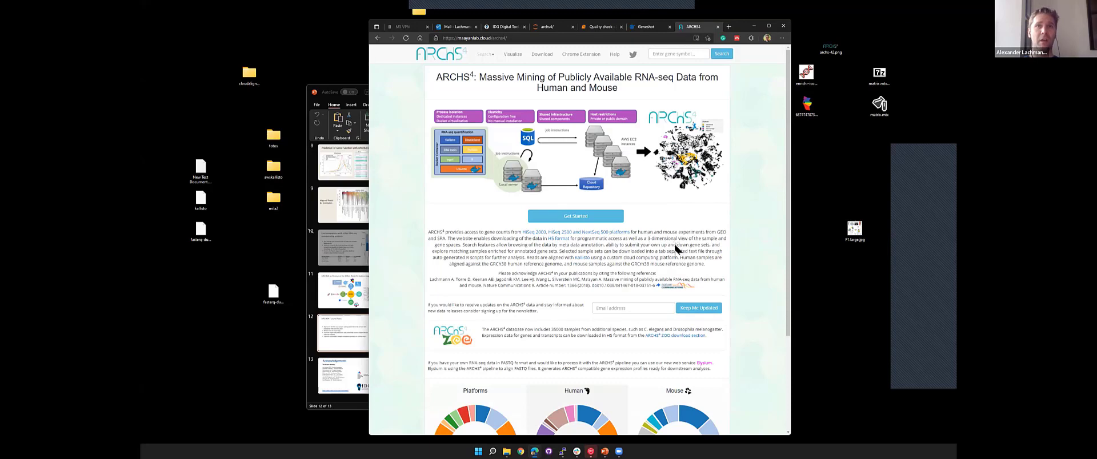
scroll(520, 297, down, 3)
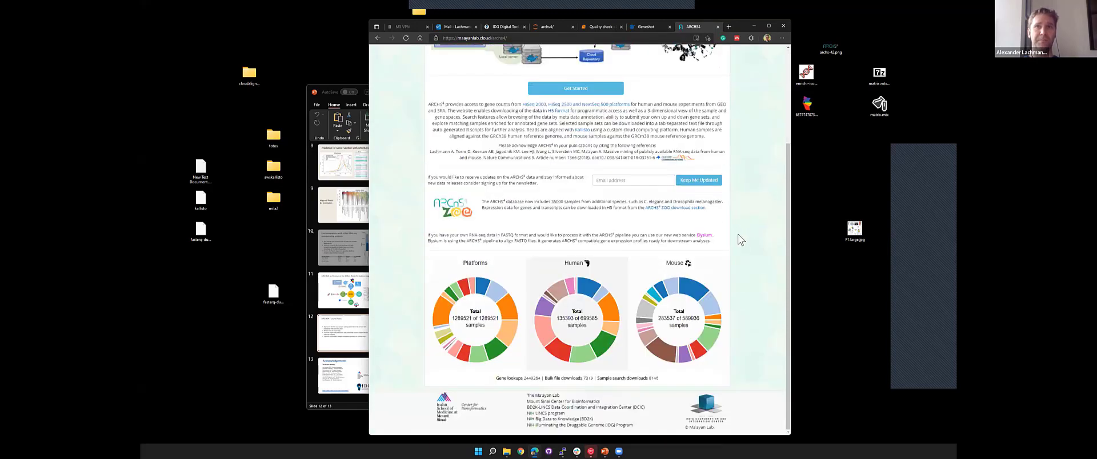
scroll(384, 335, up, 3)
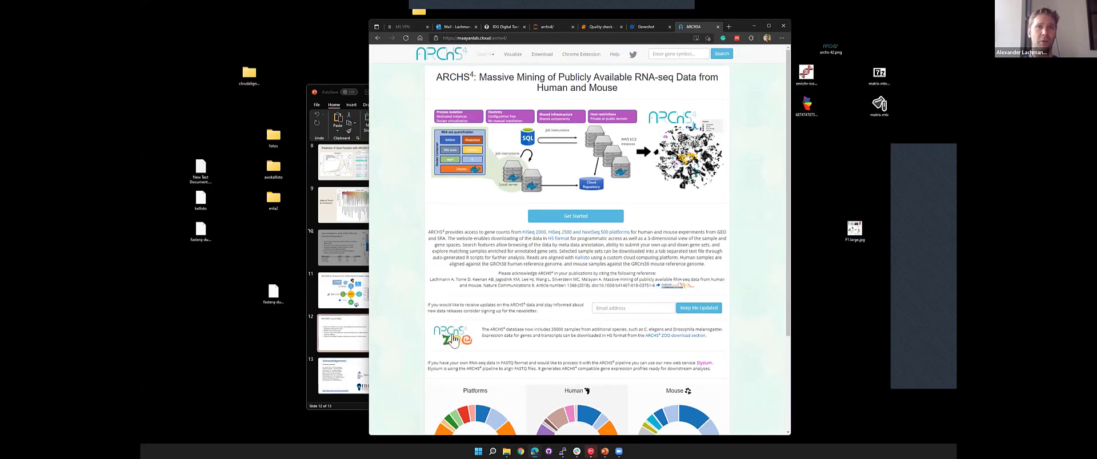
- Open the ARCHS4 ZOO downloads page and jump to the Drosophila melanogaster files
click(453, 338)
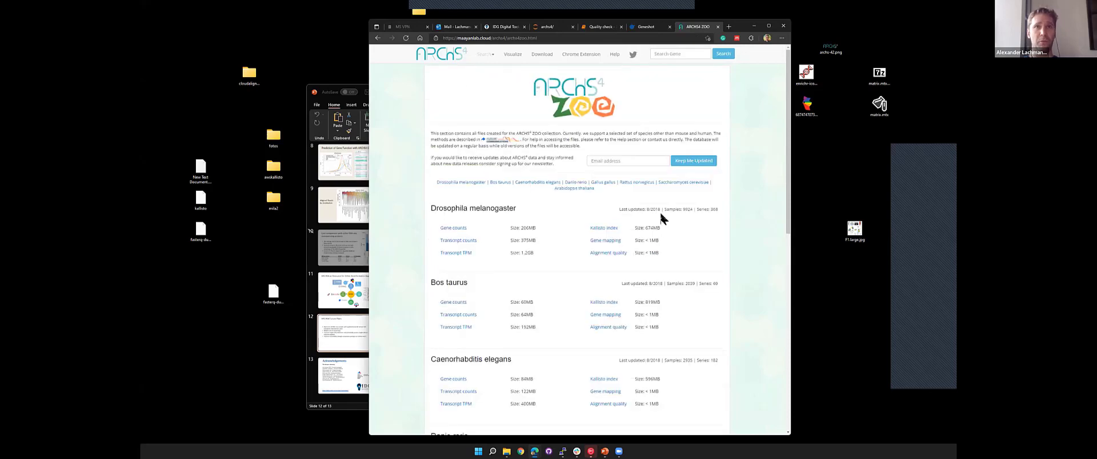
click(475, 182)
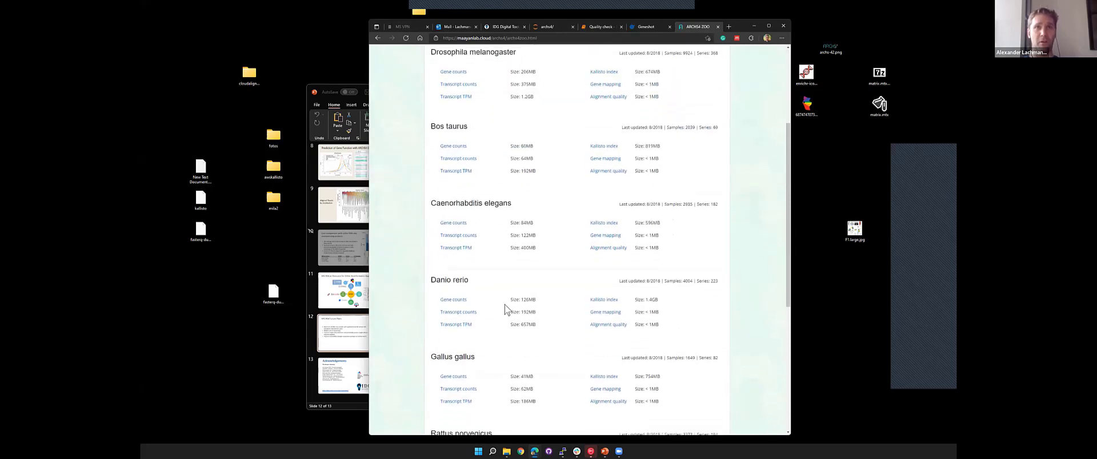
scroll(511, 311, down, 3)
scroll(522, 272, up, 5)
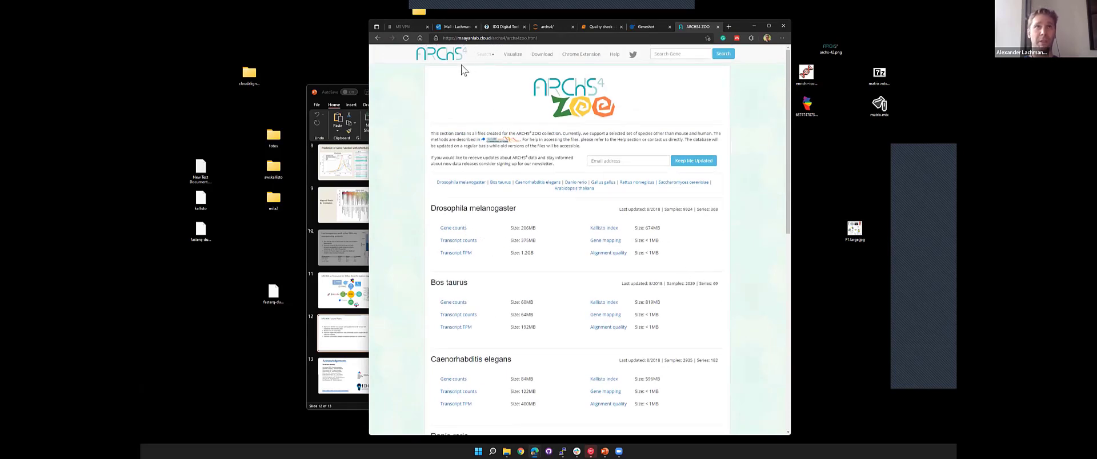
- Return to the home page, open the human t-SNE data view, and rotate the sample map
click(377, 38)
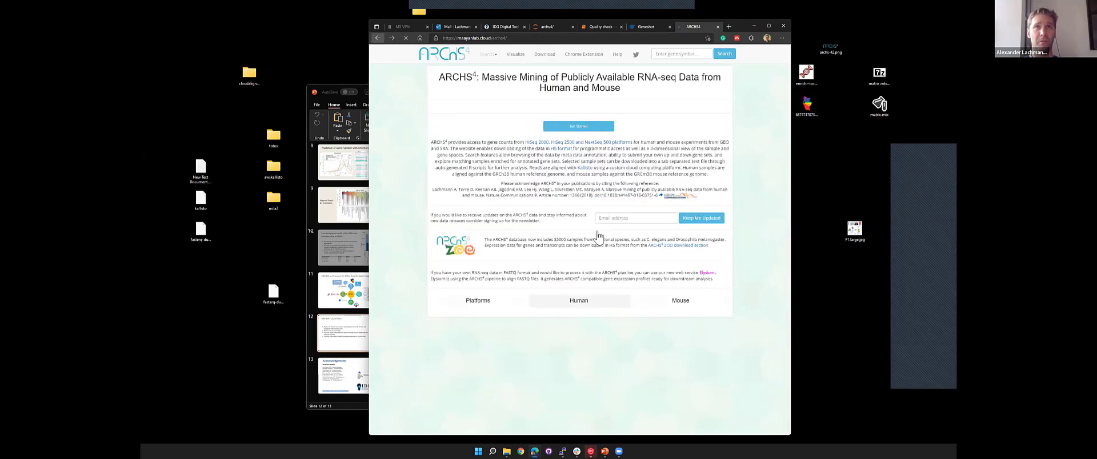
click(573, 217)
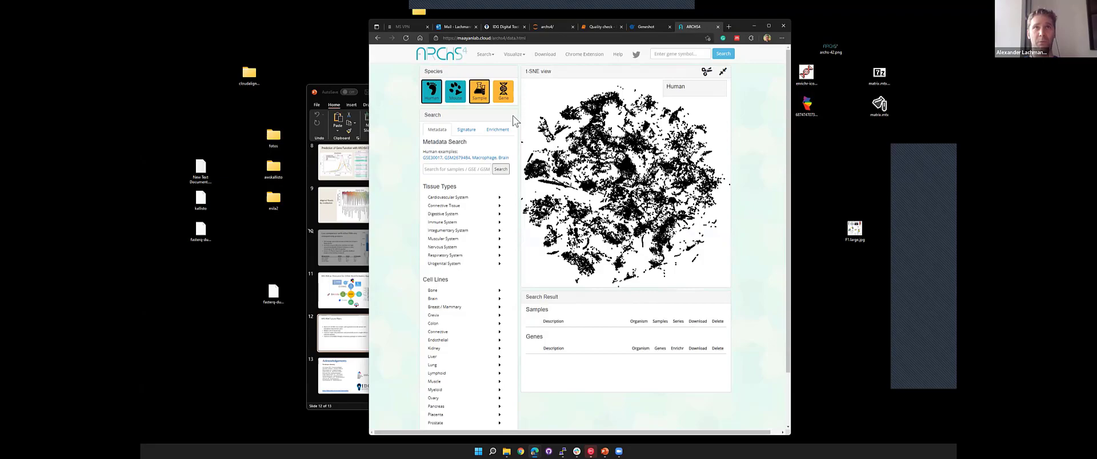
drag(661, 193, 612, 210)
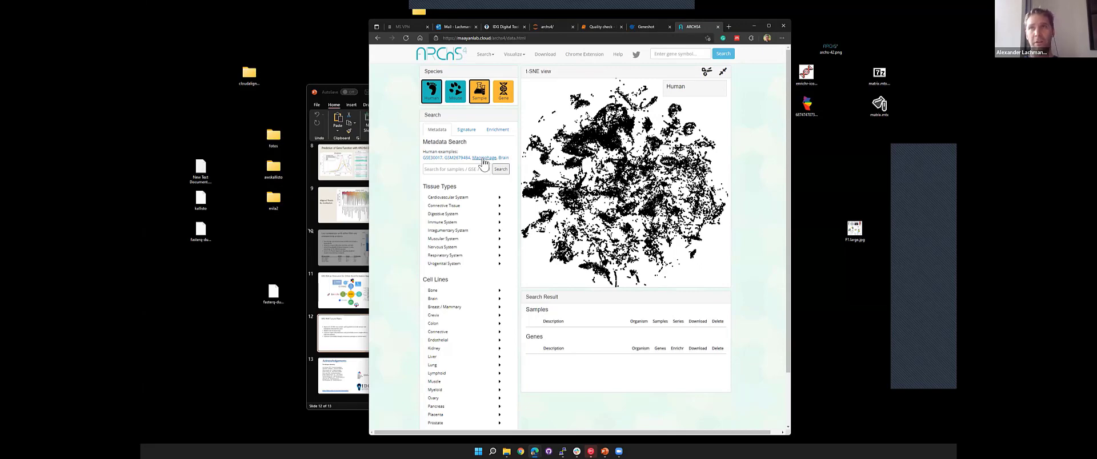
- Run the Macrophage example search and rotate the map to inspect its yellow samples
click(483, 158)
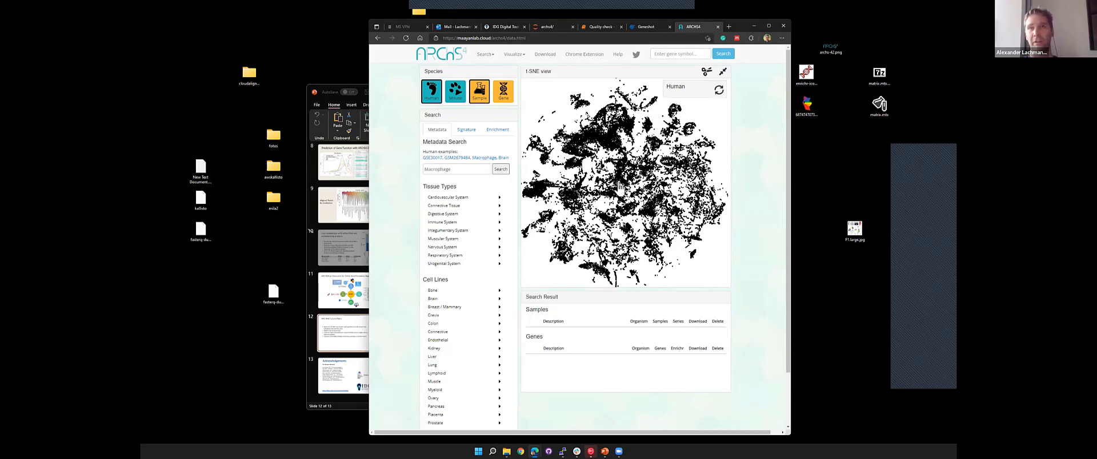
scroll(691, 220, down, 2)
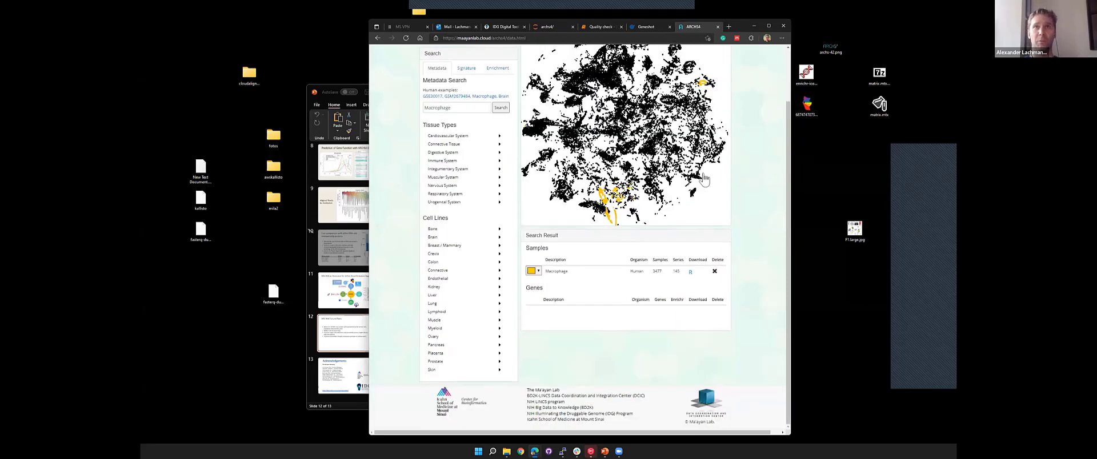
drag(656, 170, 582, 172)
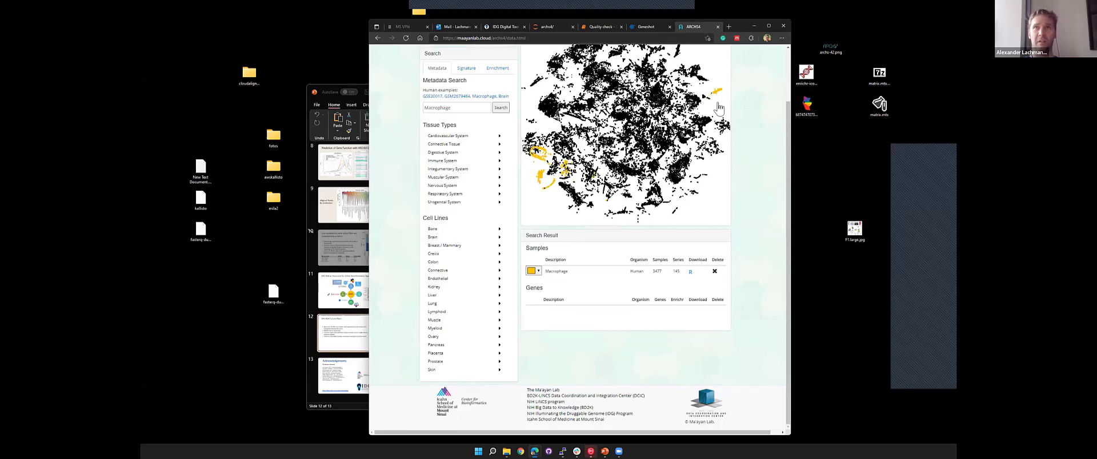
drag(628, 163, 557, 271)
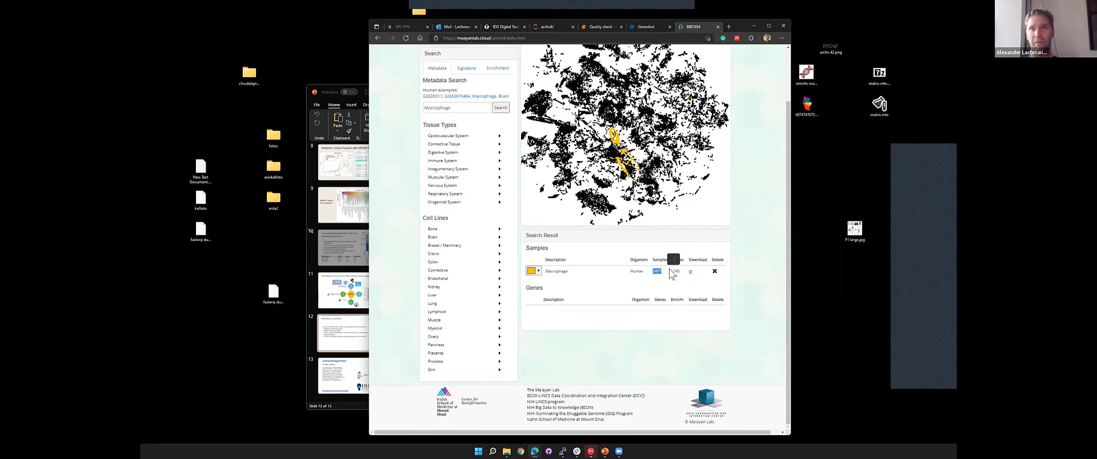
- Deselect the Macrophage sample count and rotate the map to new views
click(663, 287)
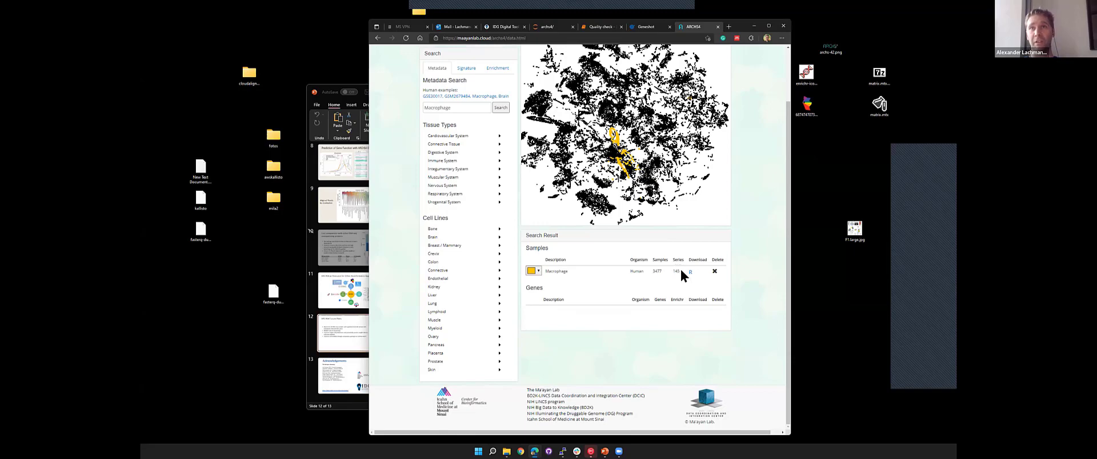
drag(663, 179, 602, 191)
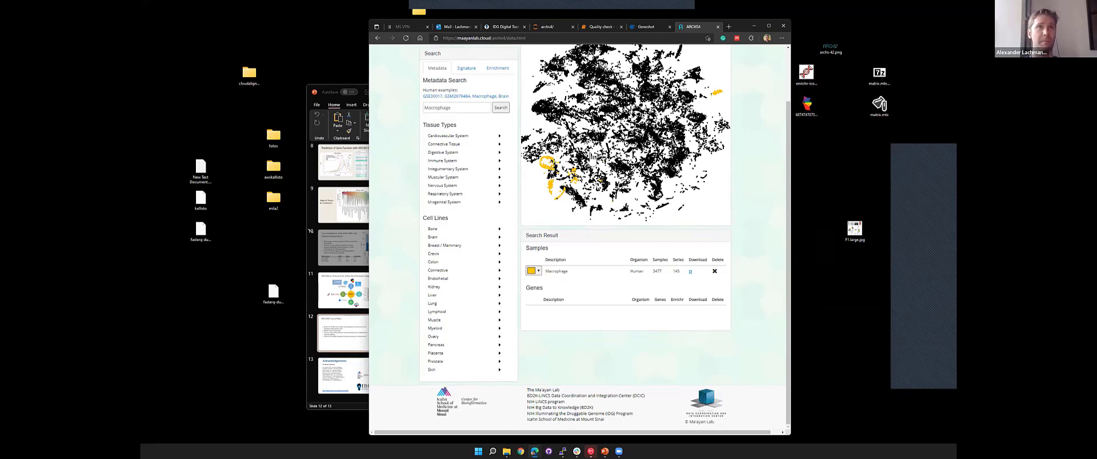
drag(593, 159, 517, 134)
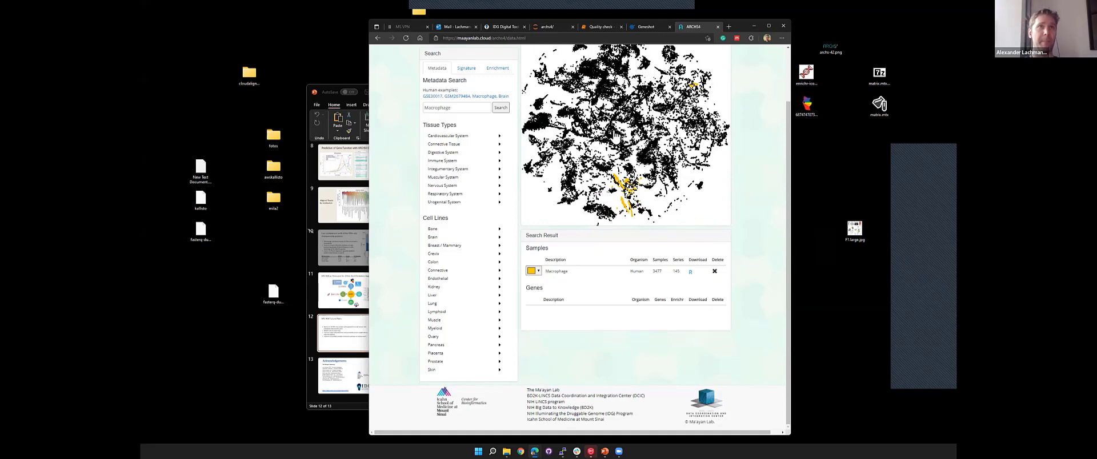
- Add the GSE30017 example series, opening its BioJupies analysis and series page in other tabs
click(432, 97)
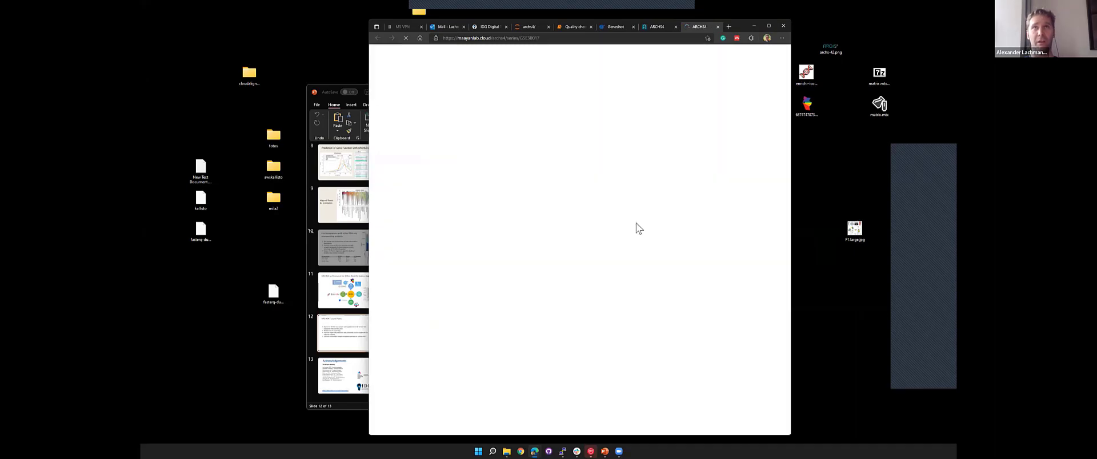
click(609, 69)
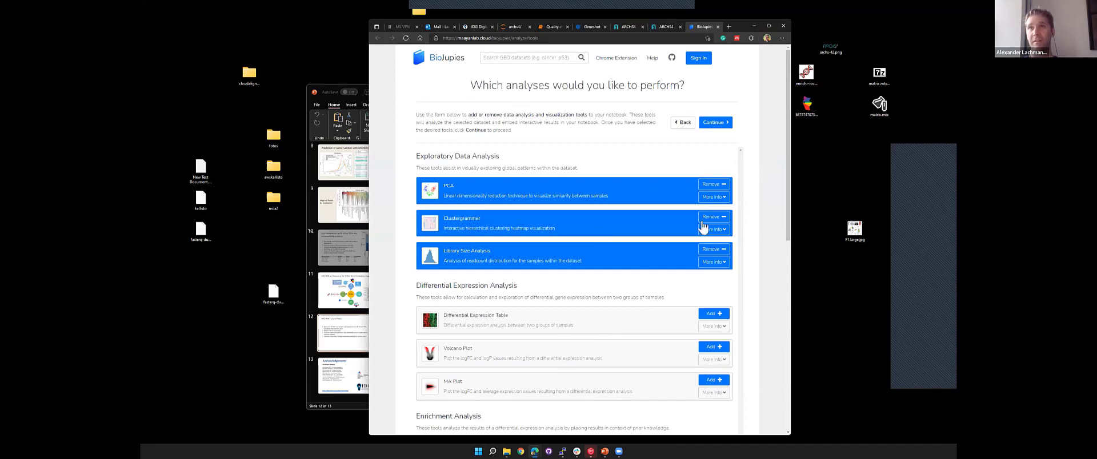
scroll(747, 197, down, 5)
scroll(749, 200, up, 5)
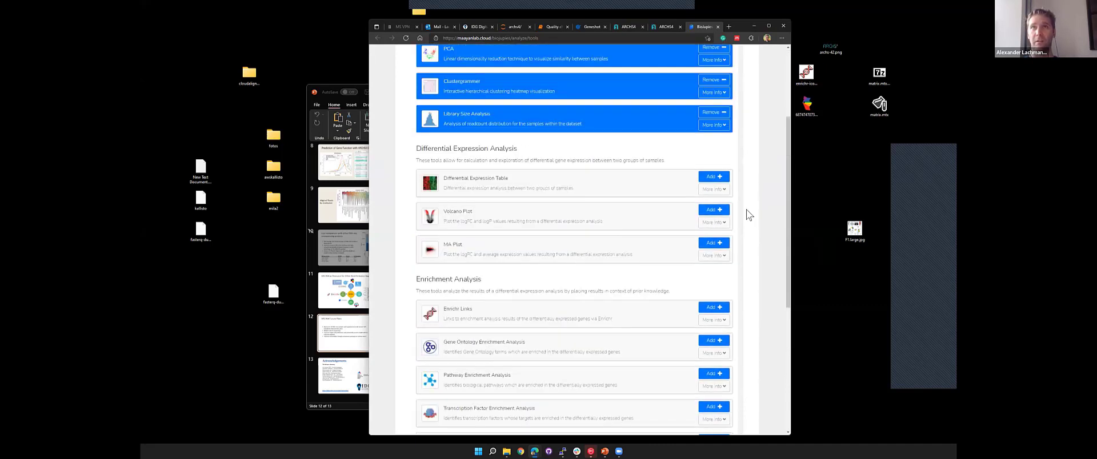
click(668, 27)
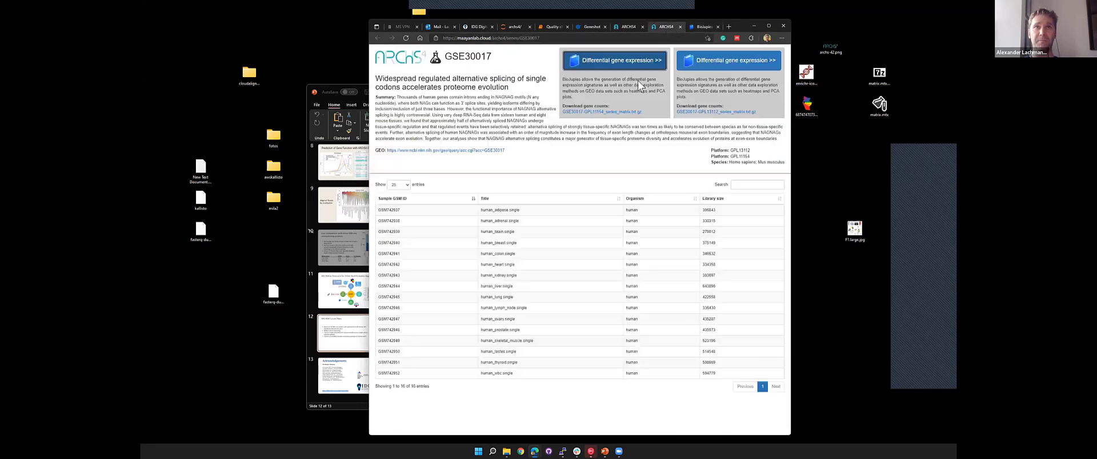
click(630, 26)
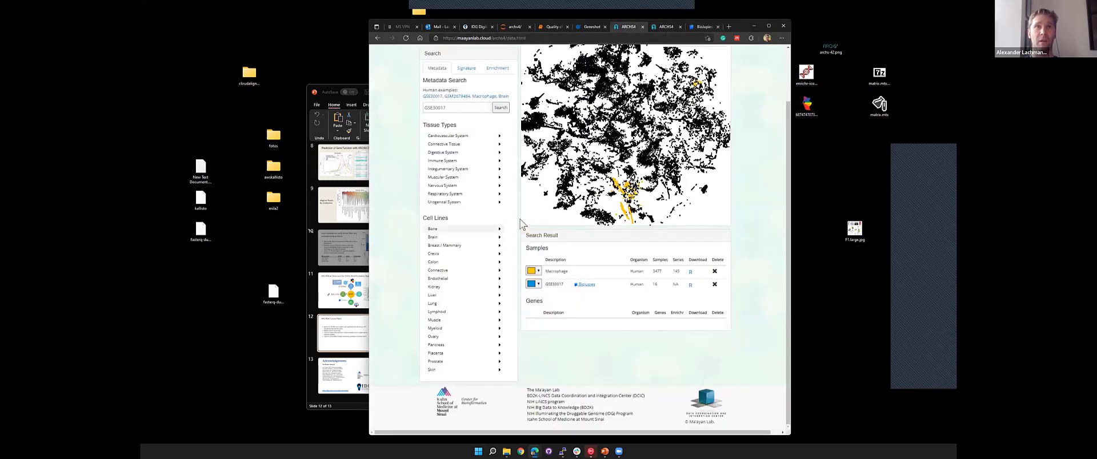
- Switch to signature search on mouse samples and load the example up and down gene lists
click(467, 130)
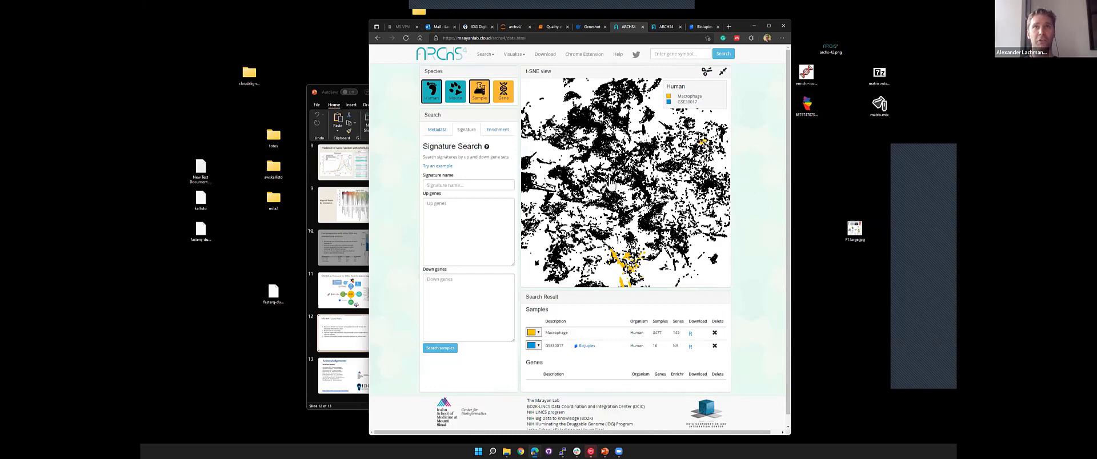
click(456, 92)
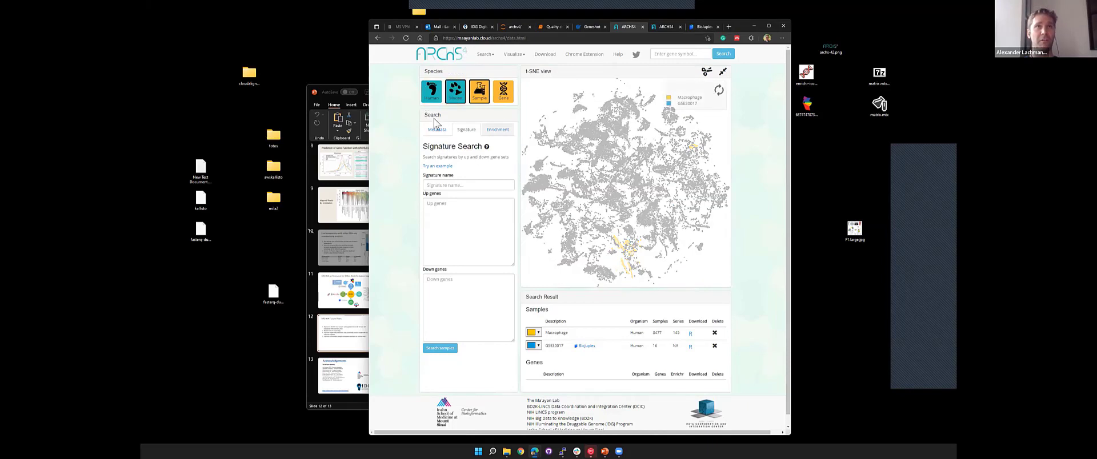
click(438, 166)
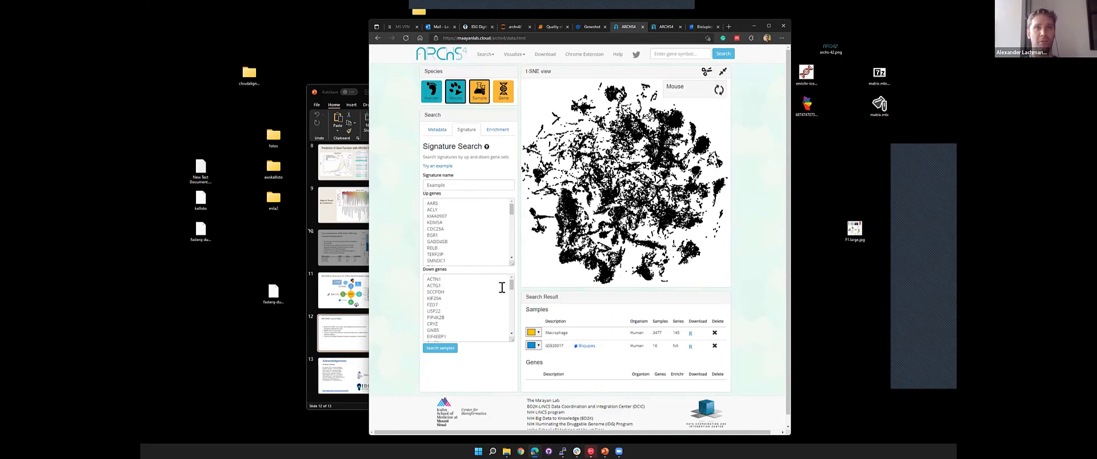
- Search mouse samples with the example signature and rotate the map to inspect Example_similar points
click(435, 349)
scroll(744, 180, down, 1)
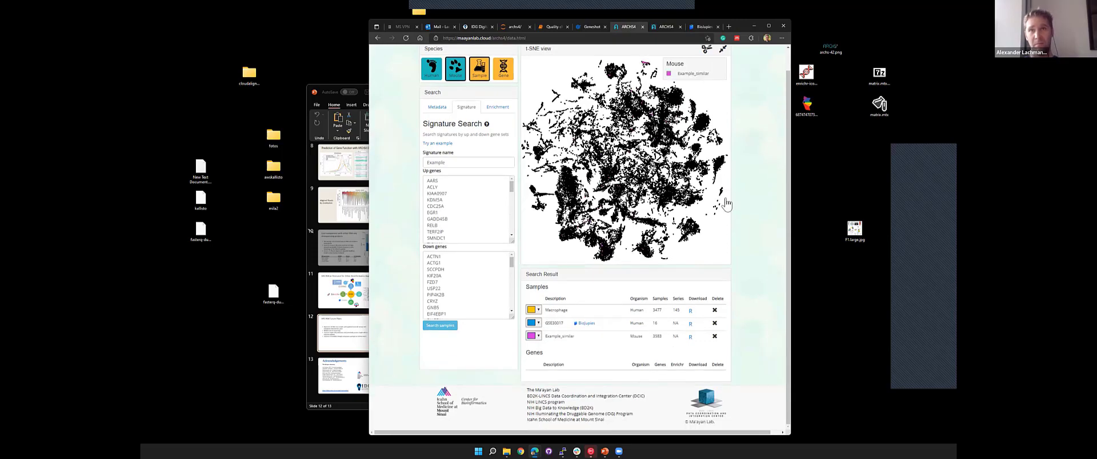
scroll(742, 183, up, 1)
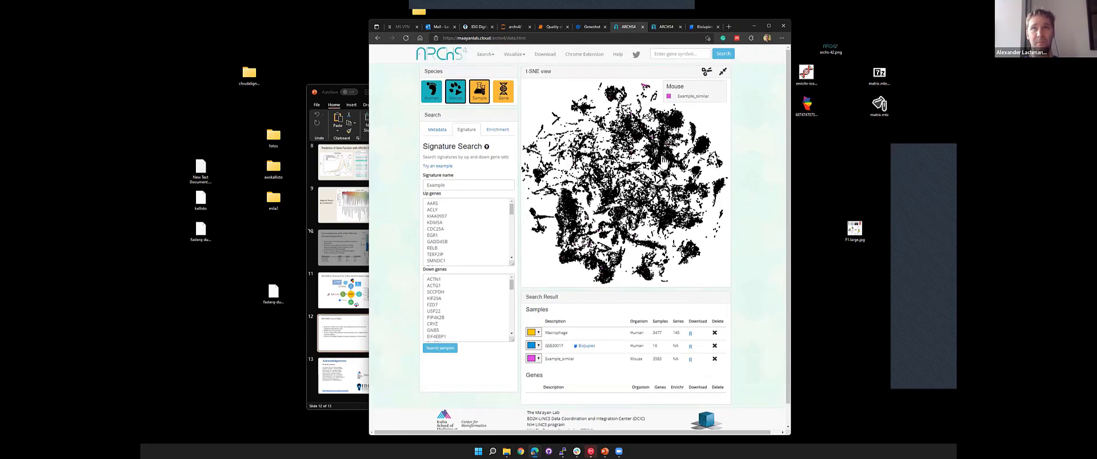
drag(663, 157, 615, 120)
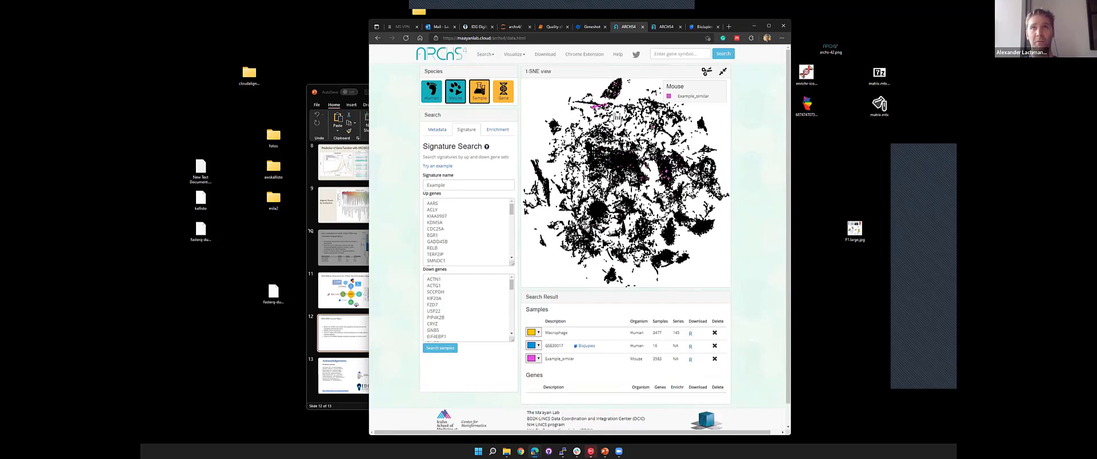
drag(662, 183, 612, 174)
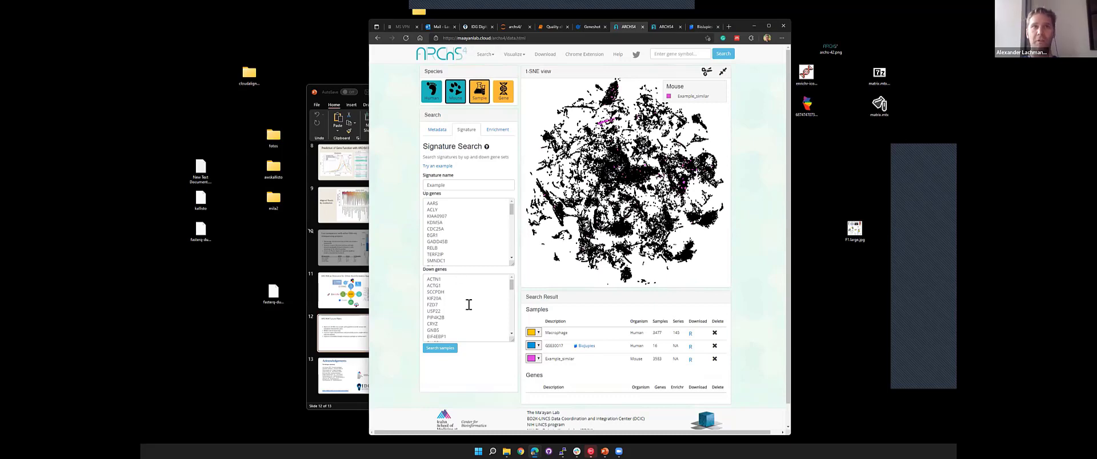
drag(663, 177, 545, 177)
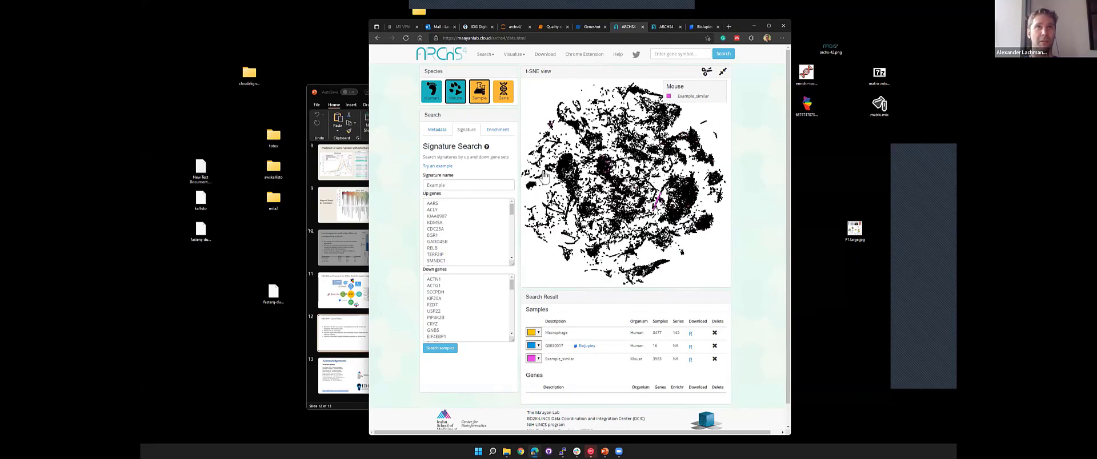
- Find mouse samples enriched for the CHEA 2016 AHR up gene set, keeping CHEA 2016 selected
click(498, 130)
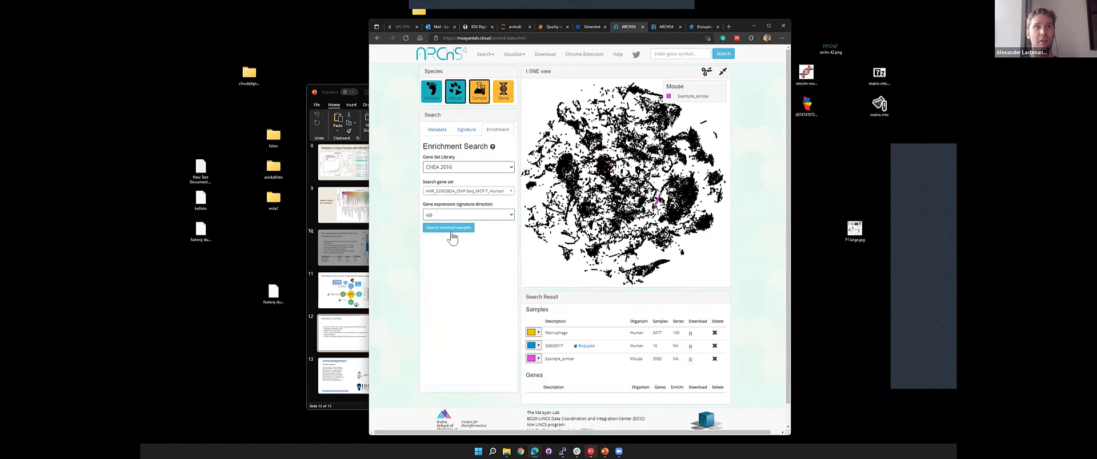
click(449, 228)
scroll(576, 299, down, 1)
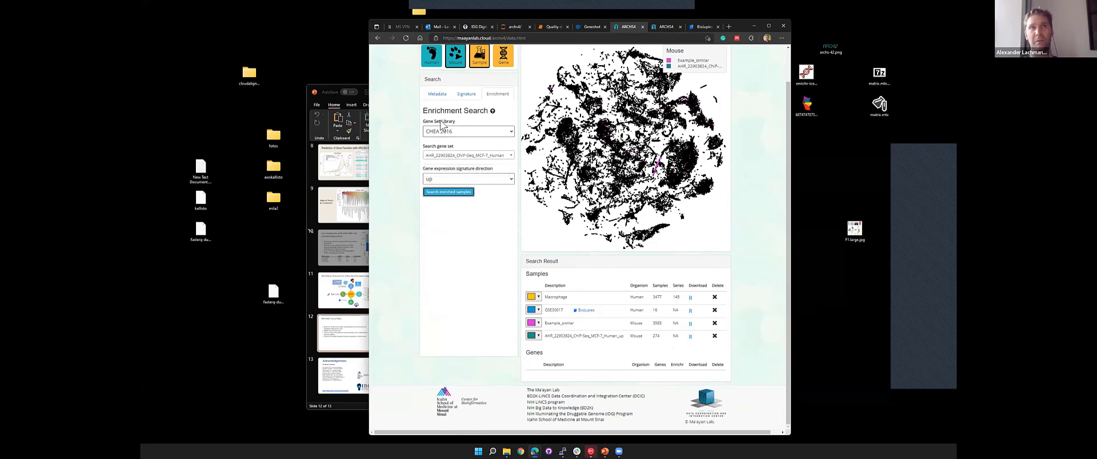
click(457, 133)
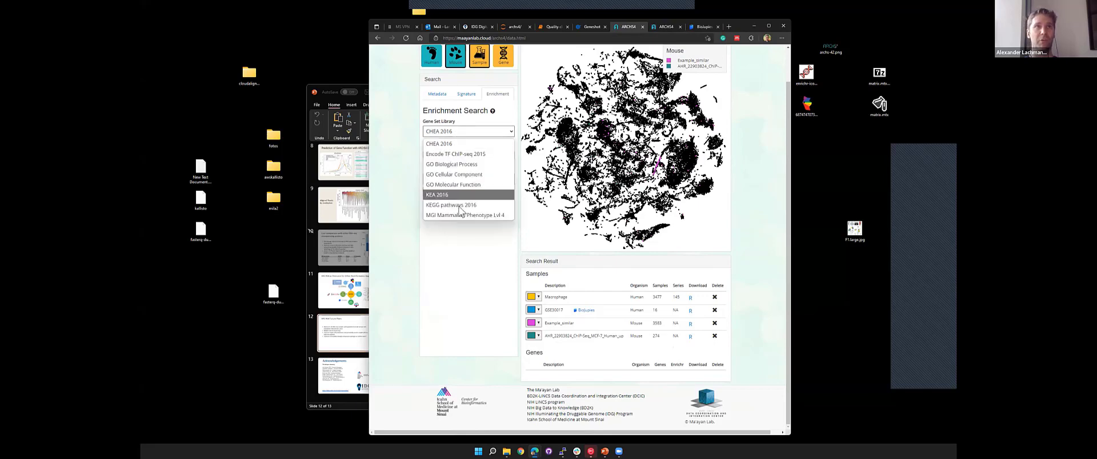
click(763, 191)
scroll(763, 210, up, 2)
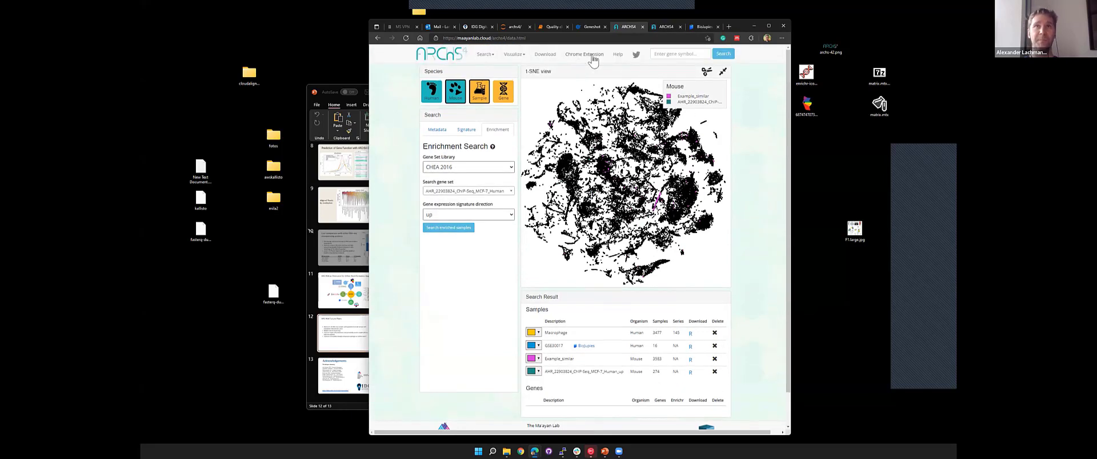
- Browse the Downloads page's human and mouse gene, transcript and TPM files, then scroll back up
click(545, 54)
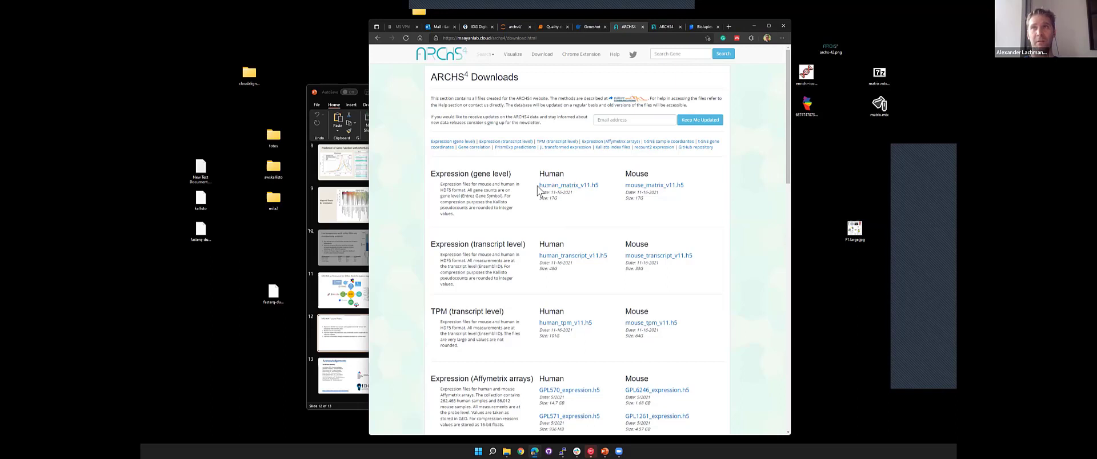
click(576, 186)
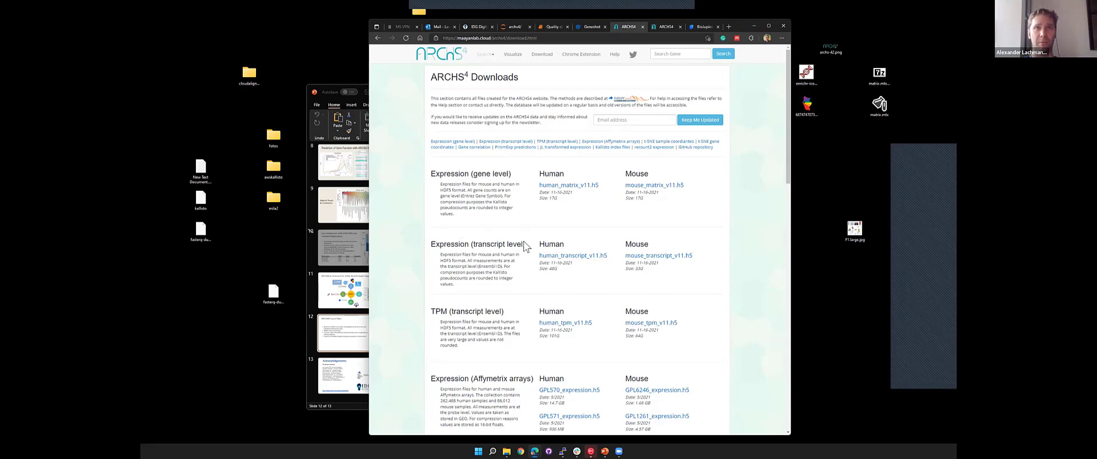
drag(436, 313, 505, 312)
click(565, 343)
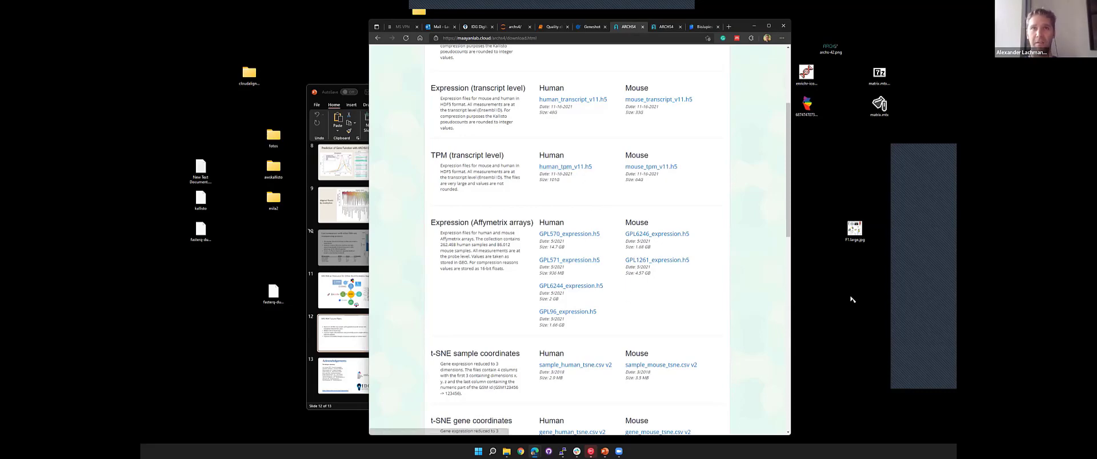
scroll(728, 278, down, 1)
scroll(728, 278, down, 3)
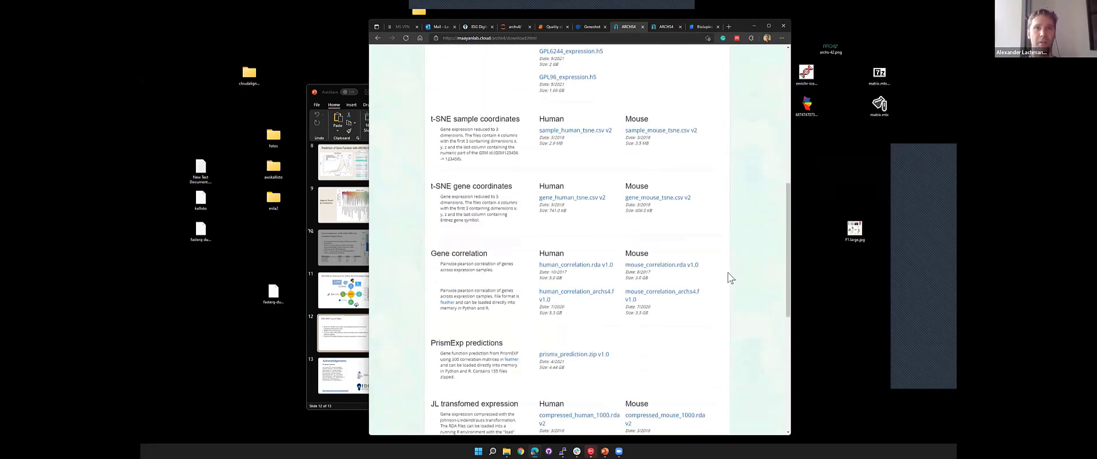
scroll(721, 269, down, 5)
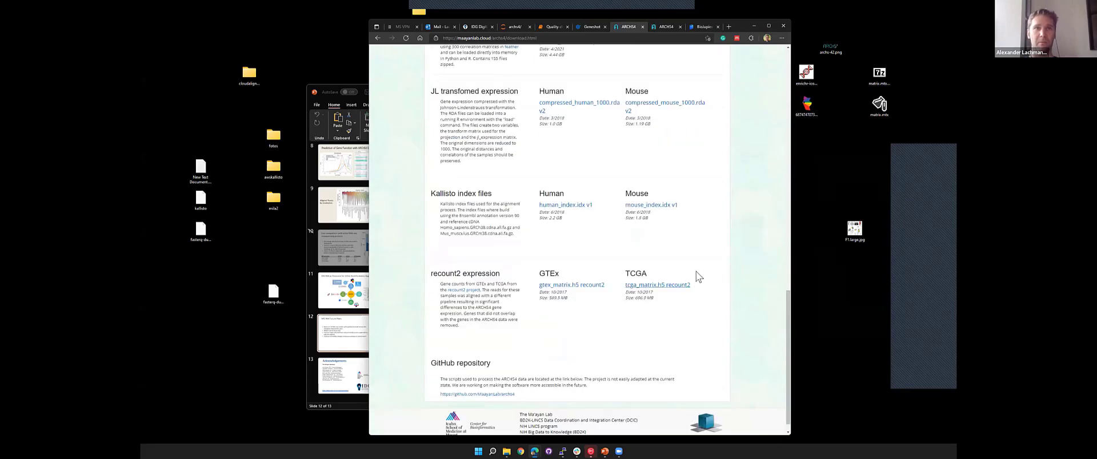
scroll(703, 275, up, 5)
scroll(726, 275, up, 10)
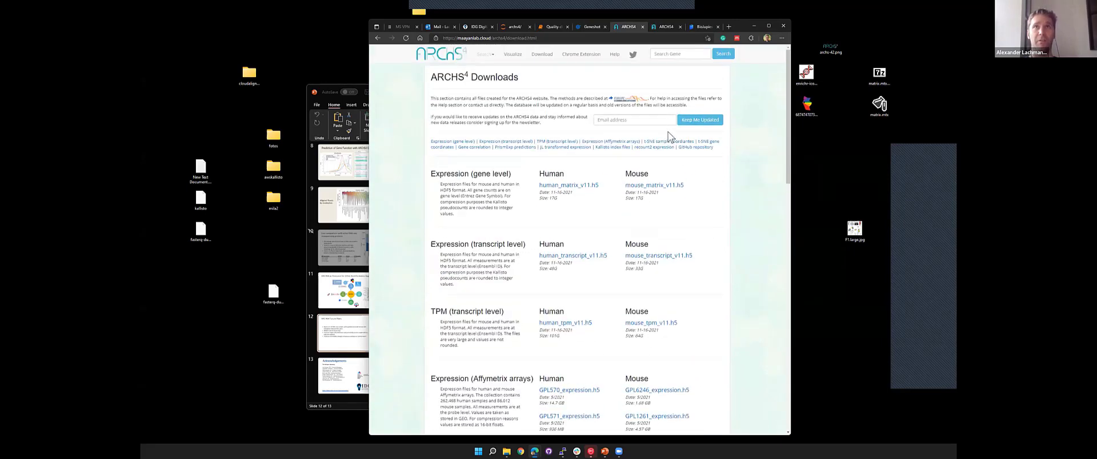
- Scroll the Help page down to the H5 file table and highlight the 35238 gene dimension
click(615, 55)
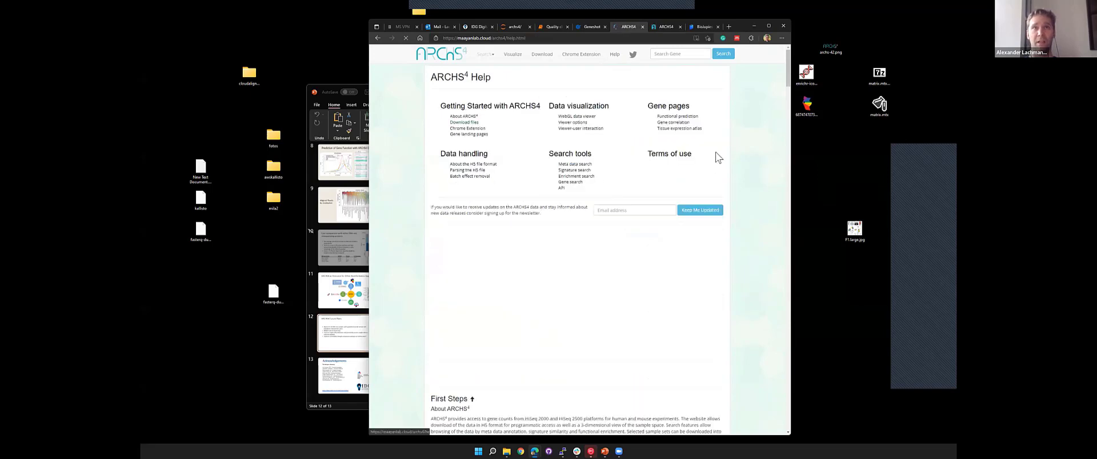
scroll(719, 146, down, 5)
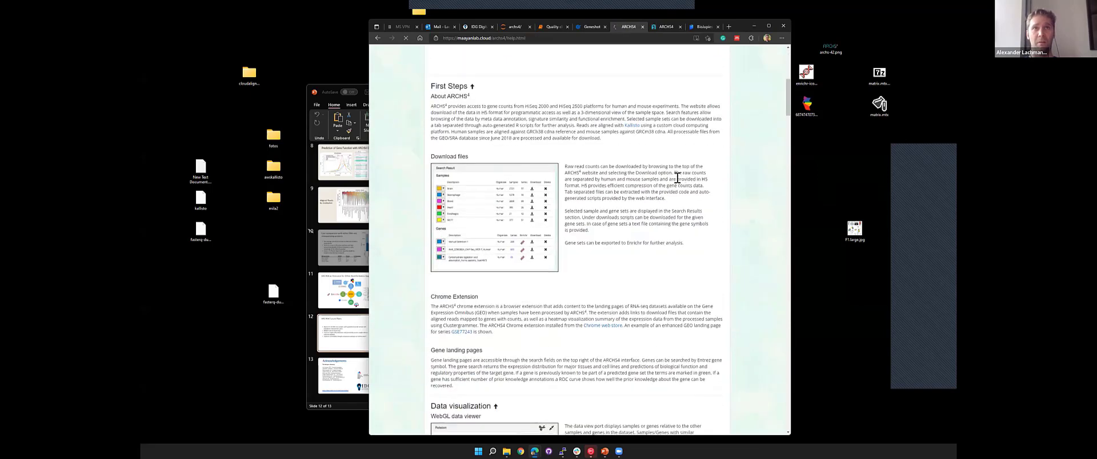
scroll(678, 178, up, 5)
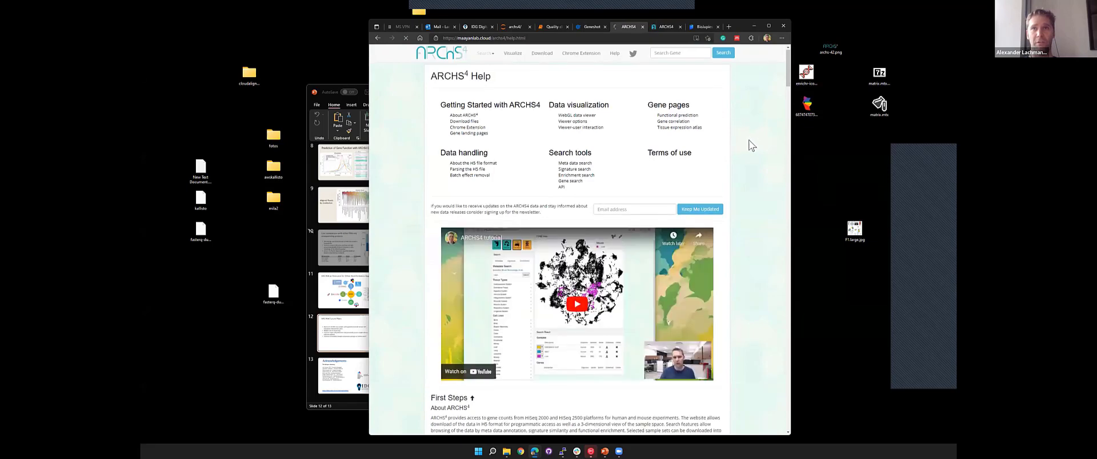
scroll(749, 144, down, 4)
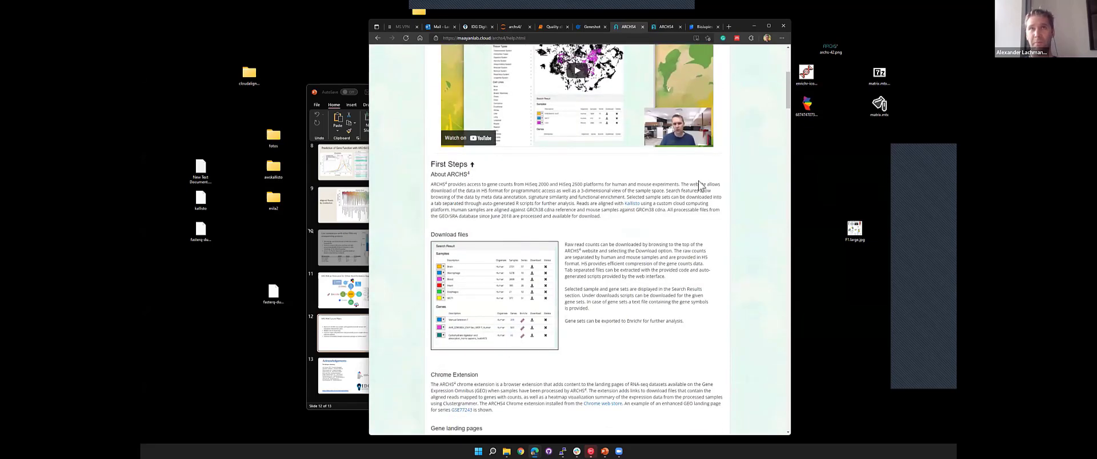
scroll(700, 201, down, 4)
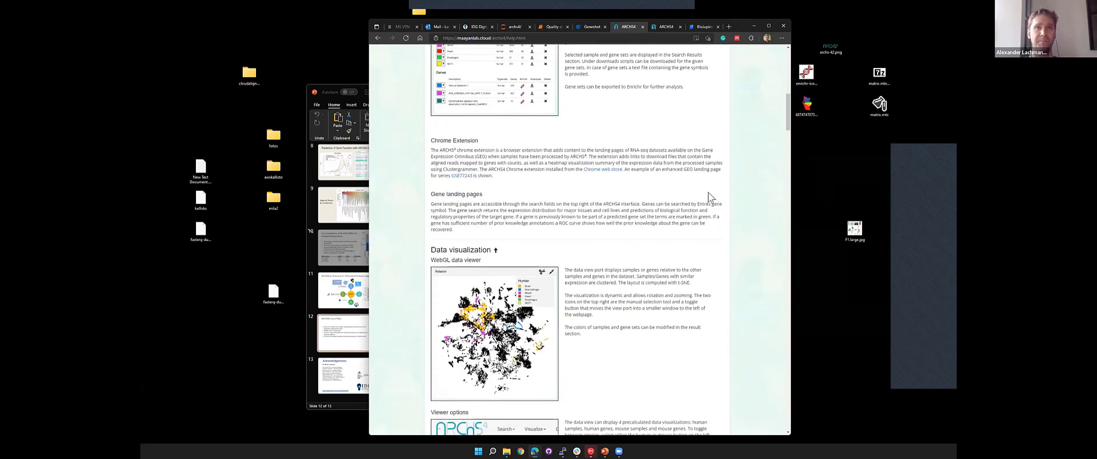
scroll(708, 181, down, 5)
scroll(714, 182, down, 2)
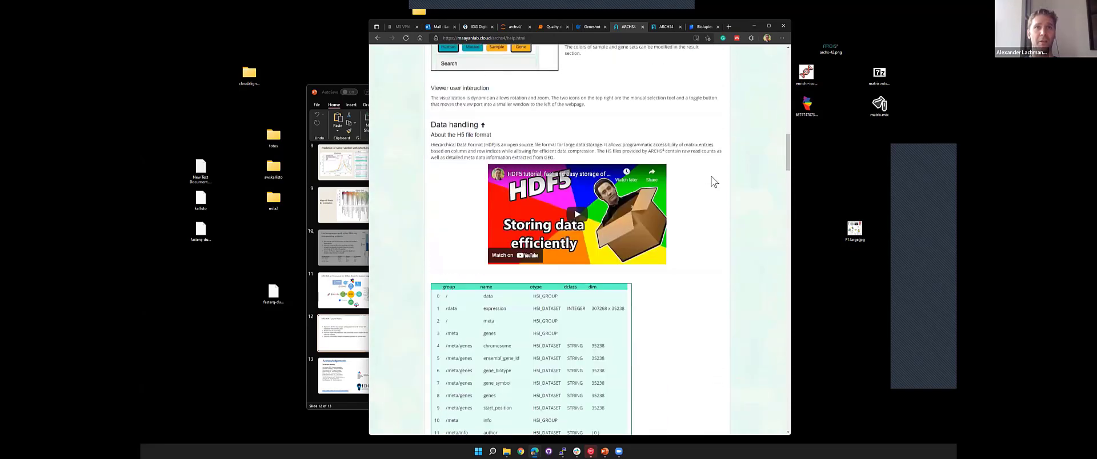
scroll(444, 225, down, 5)
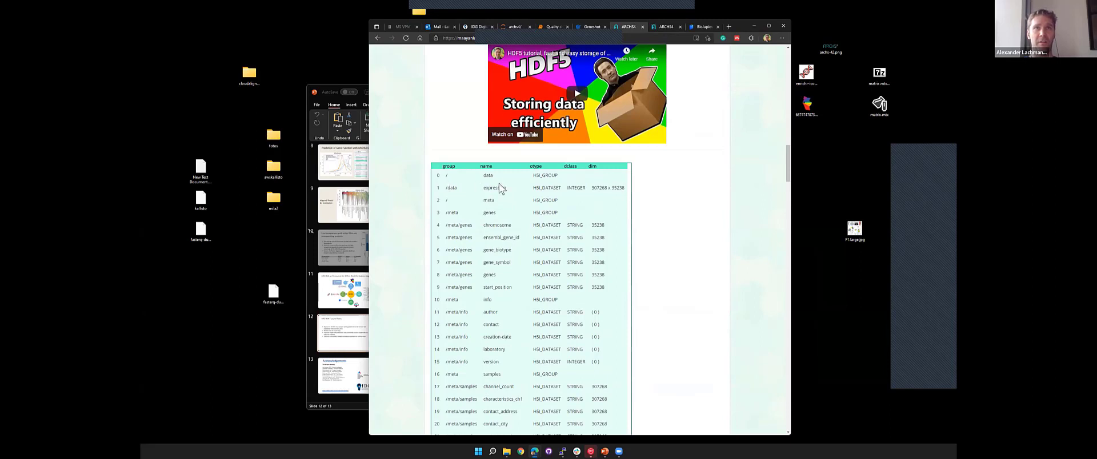
double_click(617, 188)
click(629, 195)
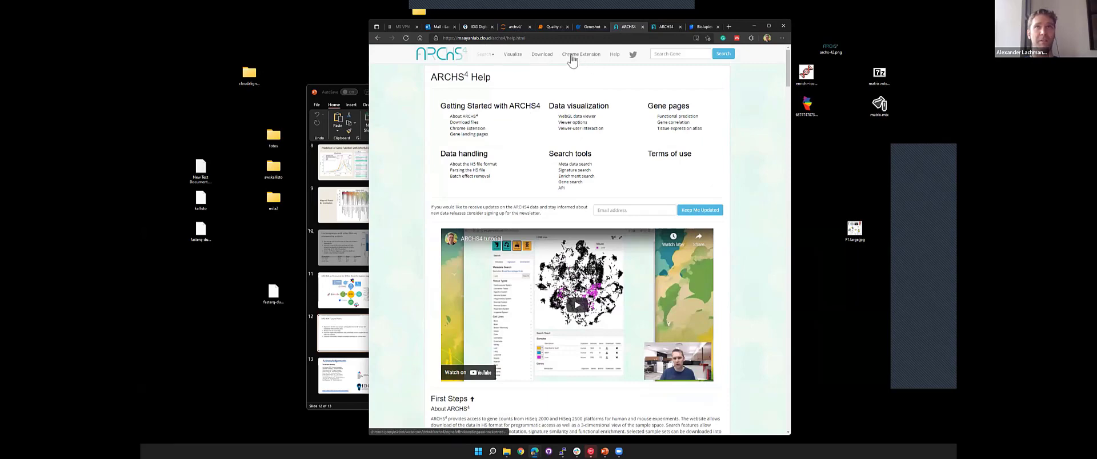
- Go back home, reopen the t-SNE data viewer, and enter SOX in the gene search
click(457, 56)
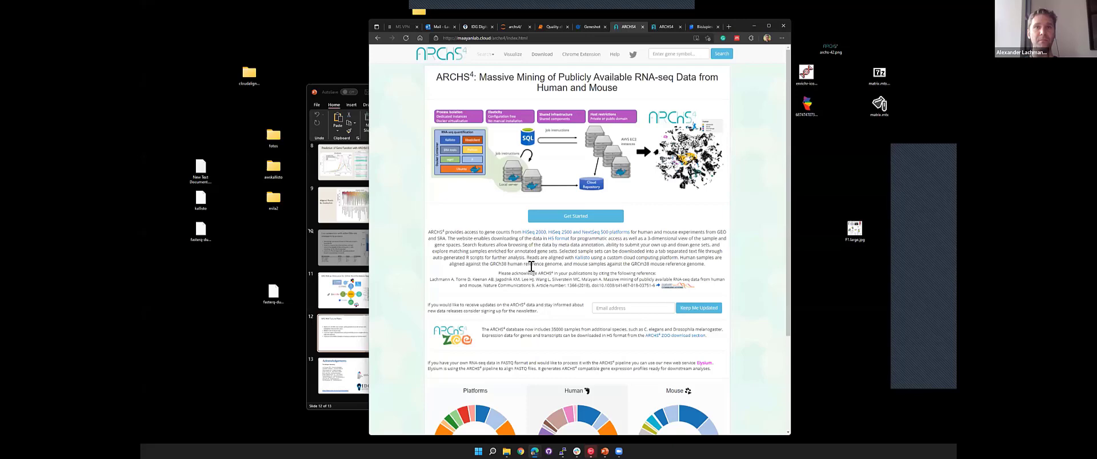
scroll(537, 223, down, 2)
scroll(566, 222, up, 1)
scroll(570, 222, up, 1)
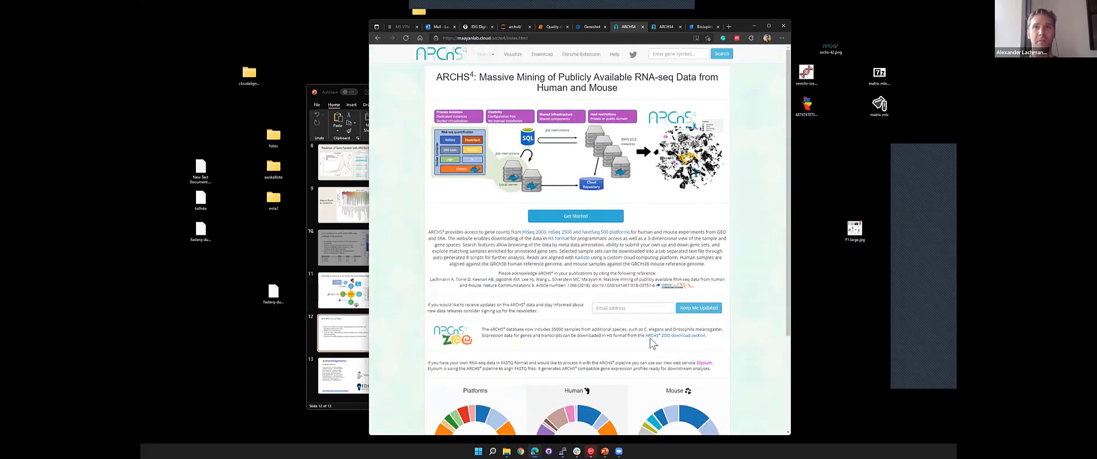
click(570, 217)
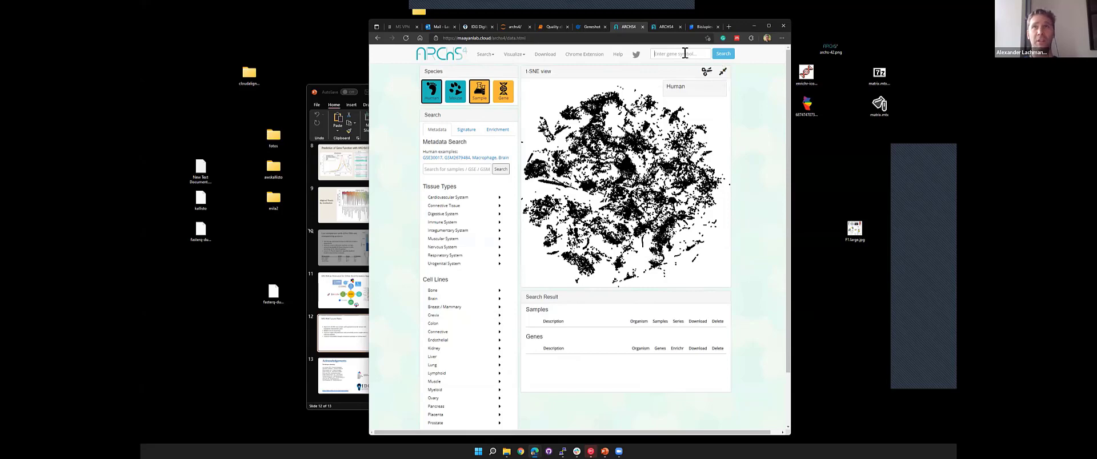
text(SOX)
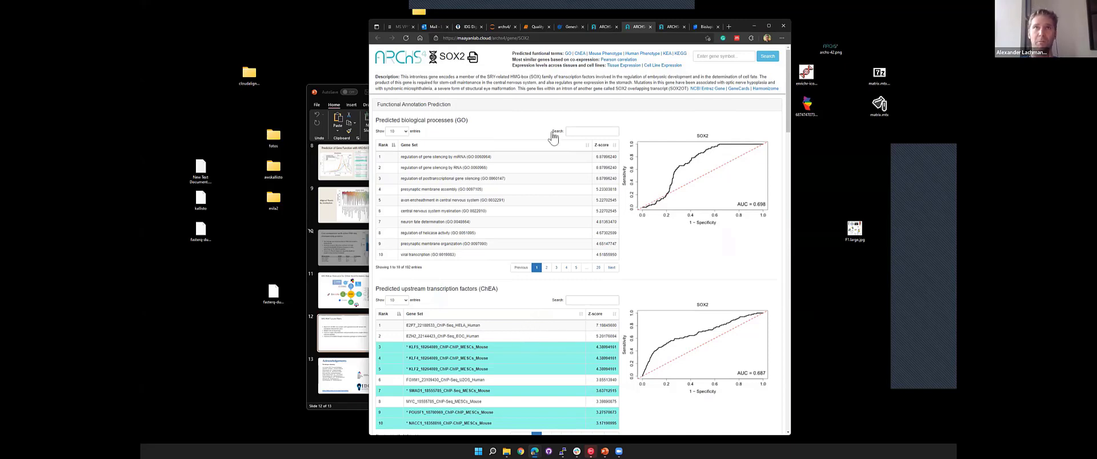
- Review the SOX2 page's GO processes, ChEA factors, KEGG pathways and tissue expression, then select its URL
scroll(613, 228, down, 15)
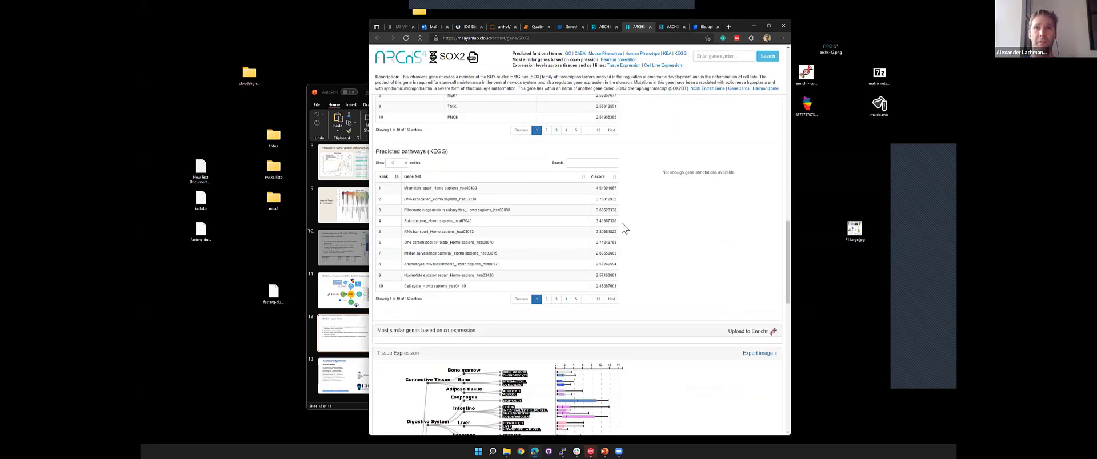
scroll(686, 254, up, 3)
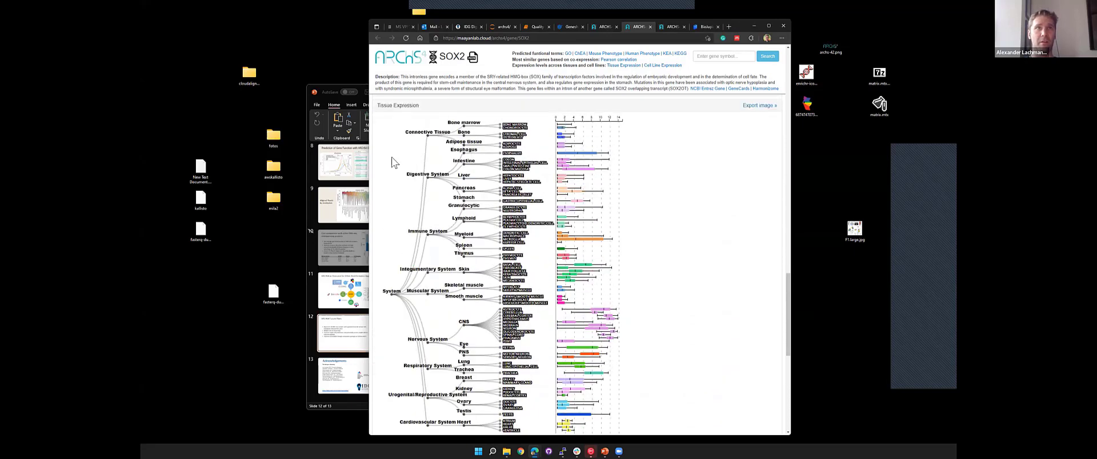
scroll(676, 269, down, 5)
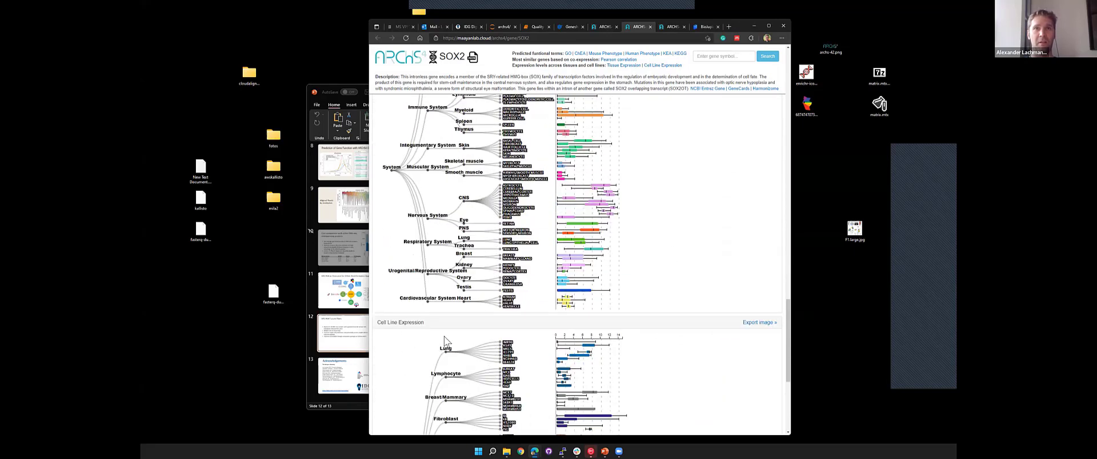
scroll(685, 318, down, 3)
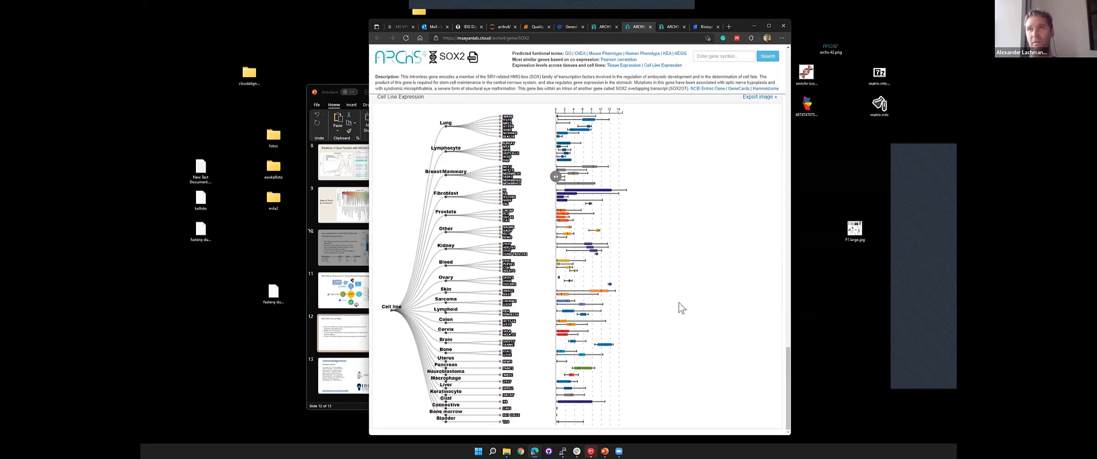
scroll(666, 304, up, 5)
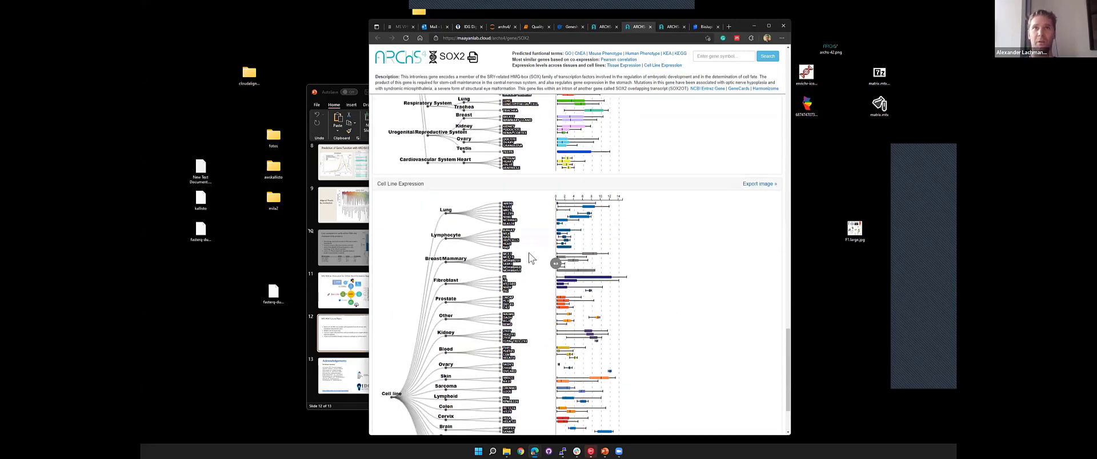
scroll(562, 195, up, 2)
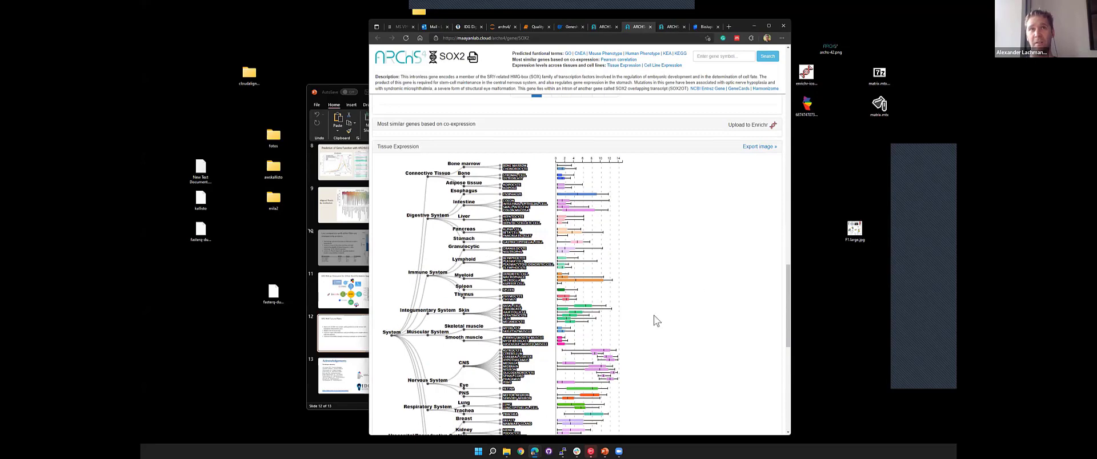
scroll(707, 287, up, 5)
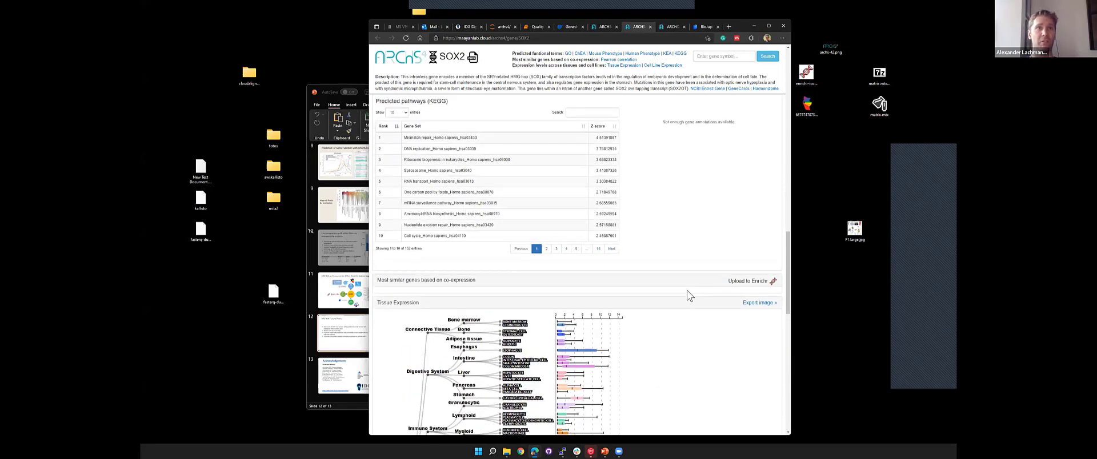
scroll(687, 295, up, 10)
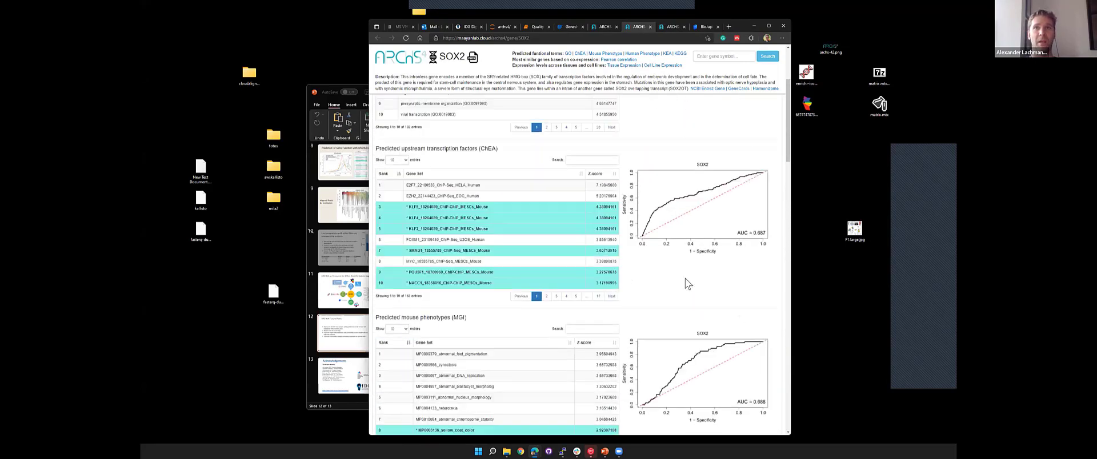
click(540, 37)
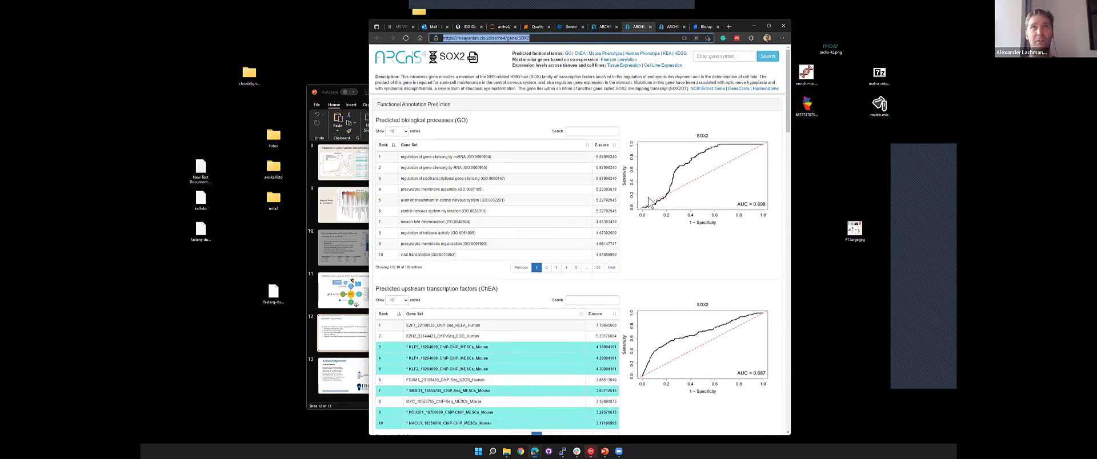